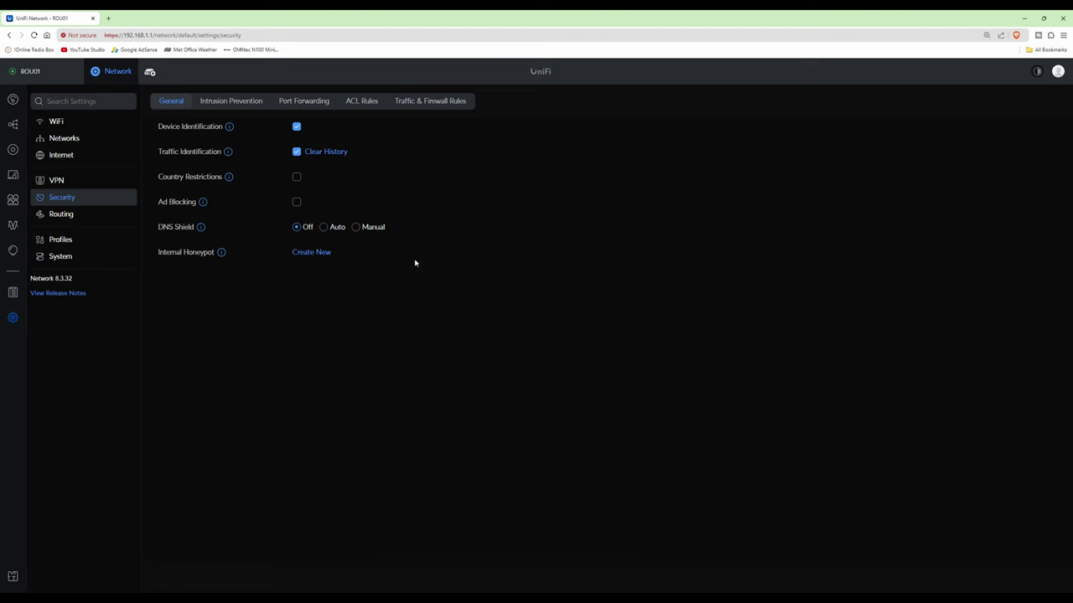
# - Go to Profiles and show the IP Groups section, which has no groups yet
pyautogui.click(62, 242)
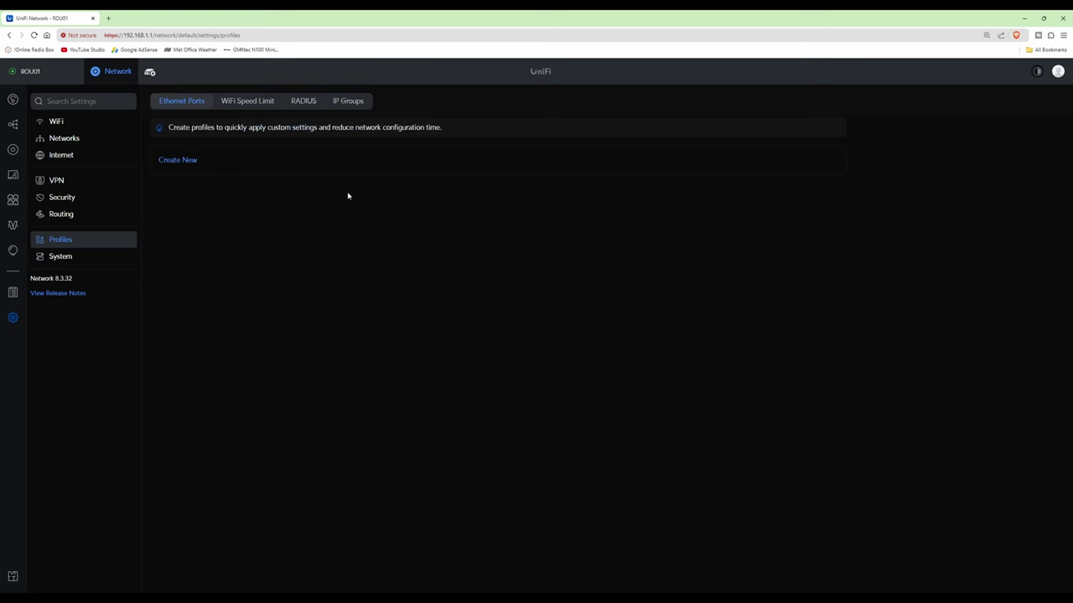
pyautogui.click(353, 103)
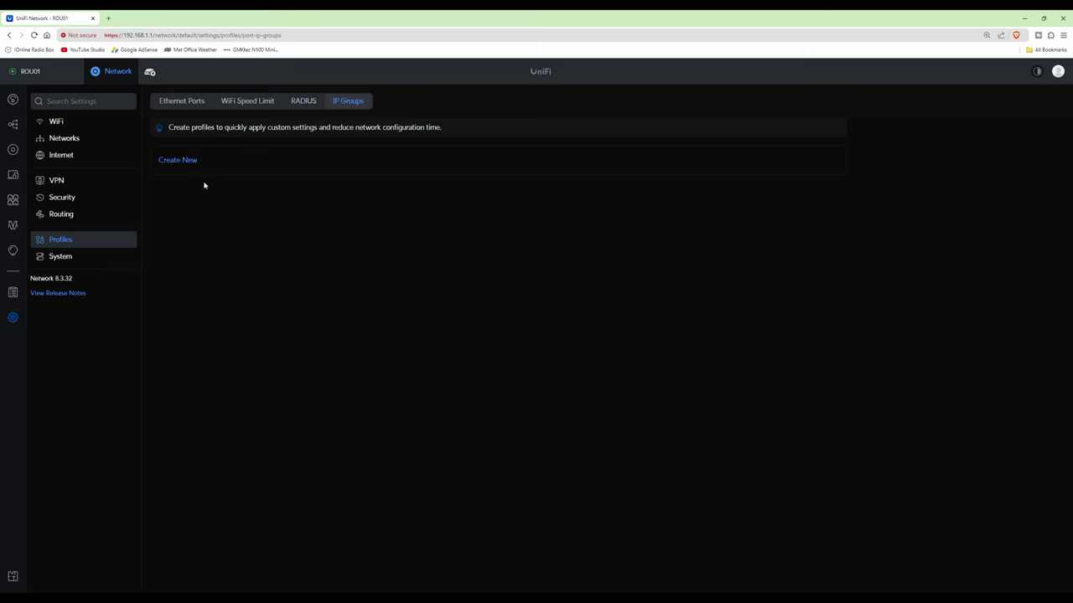
# - Create a new IP group named RFC1918 with type IPv4 Address/Subnet
pyautogui.click(180, 161)
pyautogui.click(398, 128)
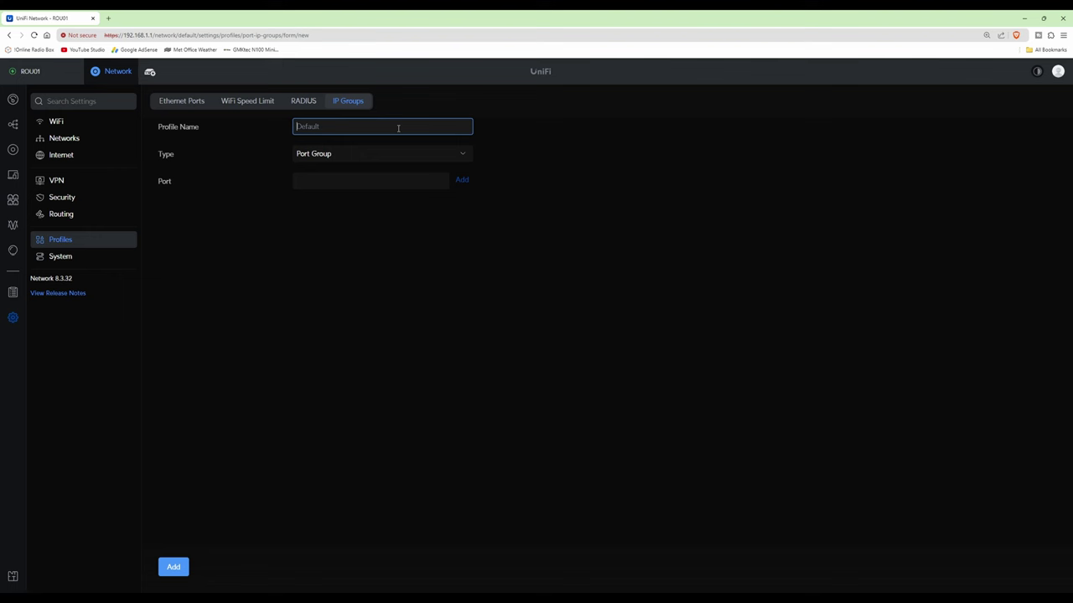
pyautogui.write('RFC1918')
pyautogui.click(310, 156)
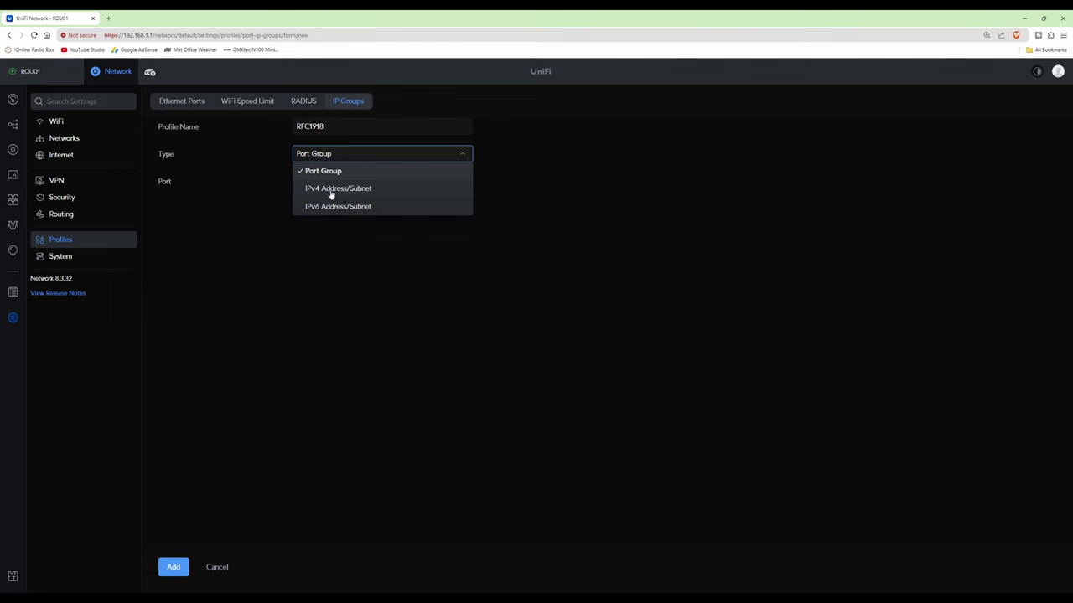
pyautogui.click(331, 191)
# - Add subnets 192.168.0.0/16, 172.16.0.0/12 and 10.0.0.0/8, then save the group
pyautogui.click(367, 181)
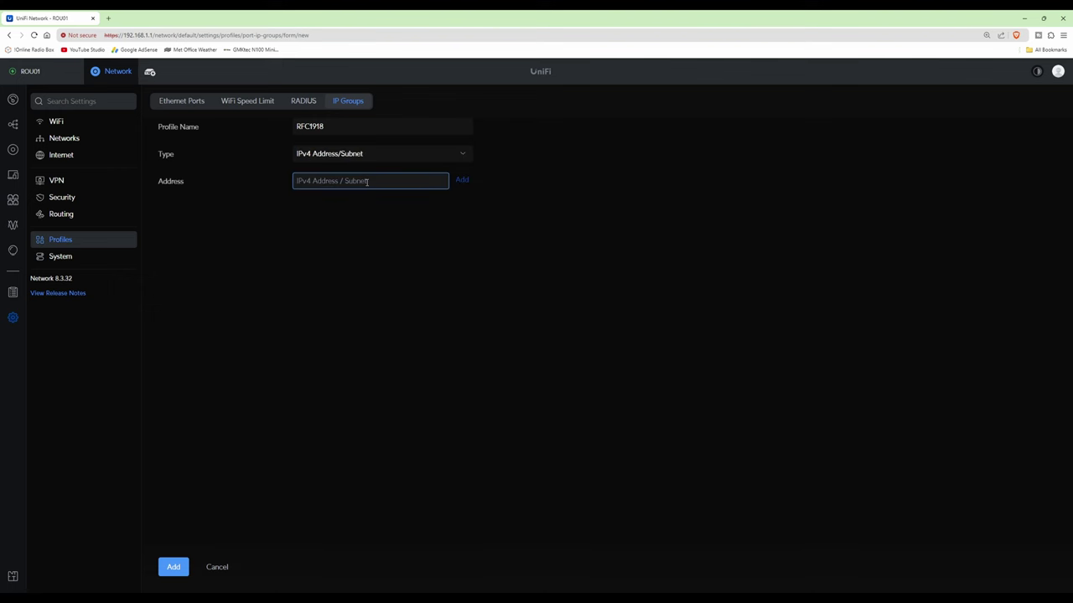
pyautogui.write('192.168.0.0/16')
pyautogui.click(462, 180)
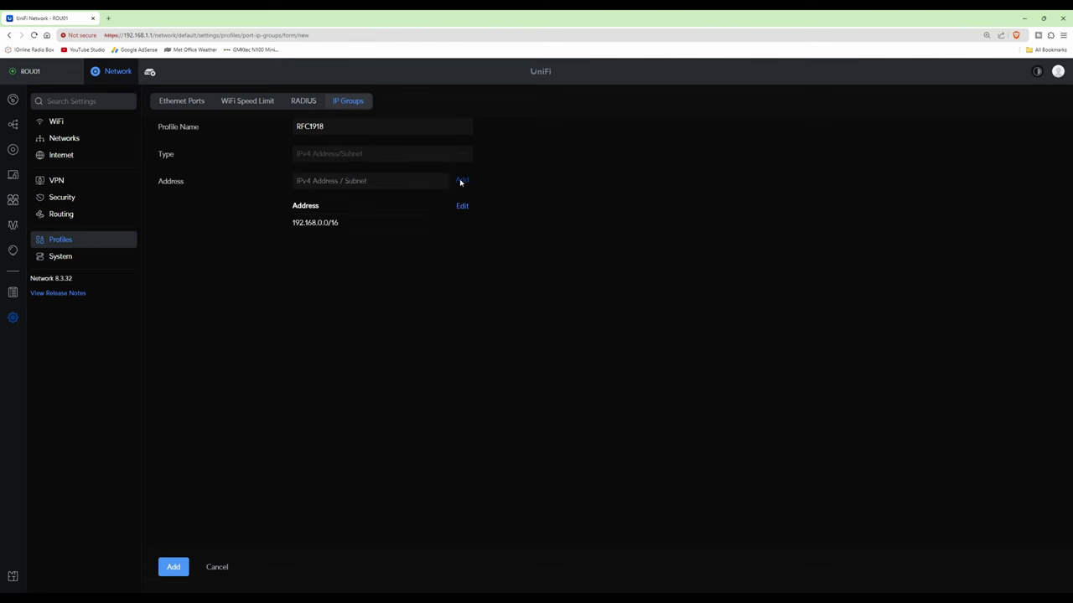
pyautogui.click(360, 182)
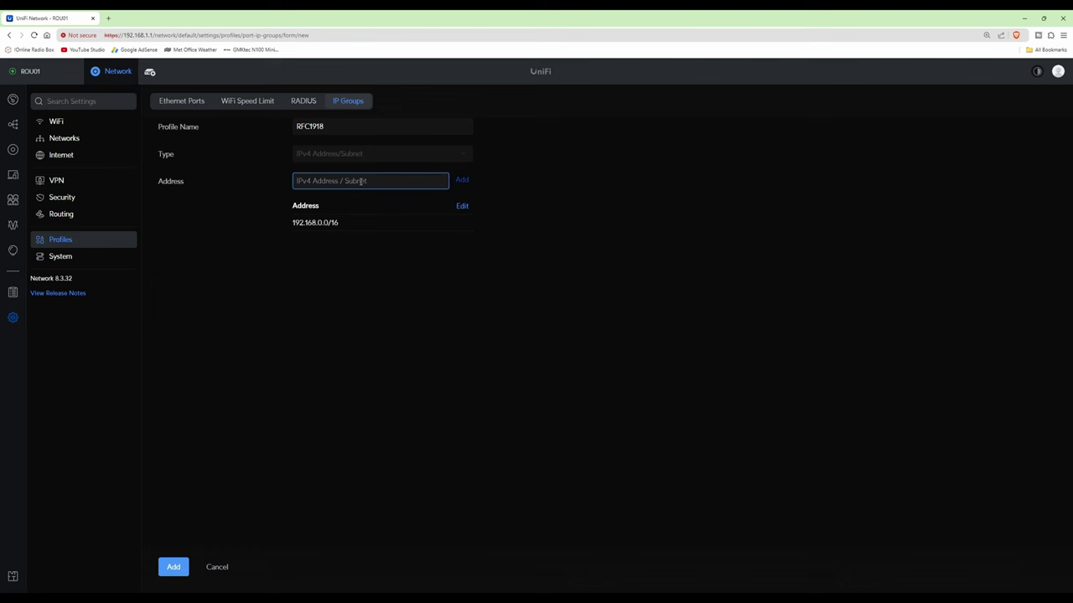
pyautogui.write('172.16.0.0/12')
pyautogui.click(463, 181)
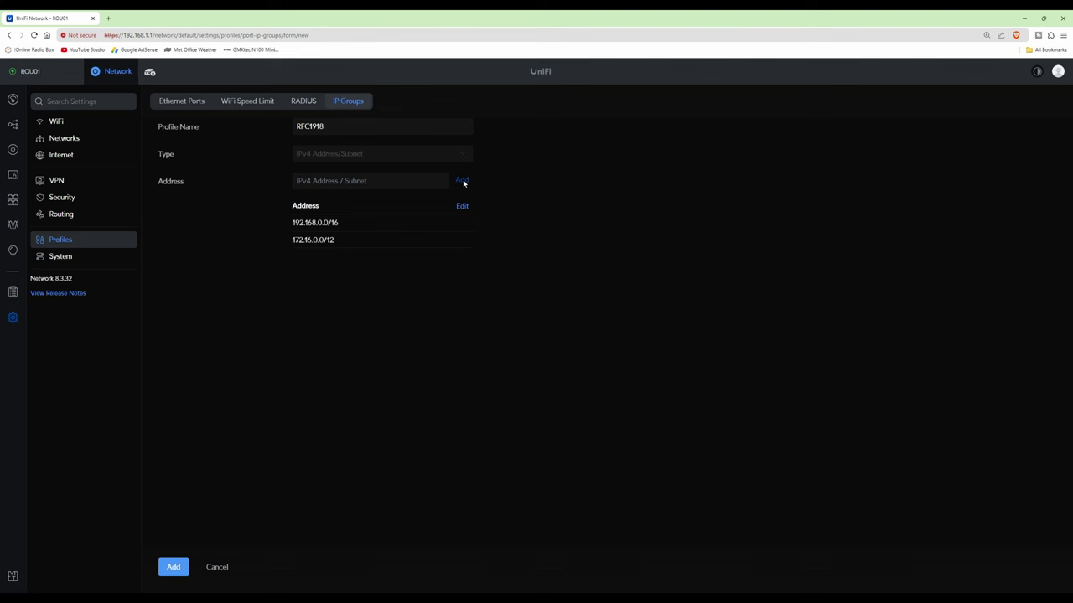
pyautogui.click(359, 179)
pyautogui.write('10.0.0.0/')
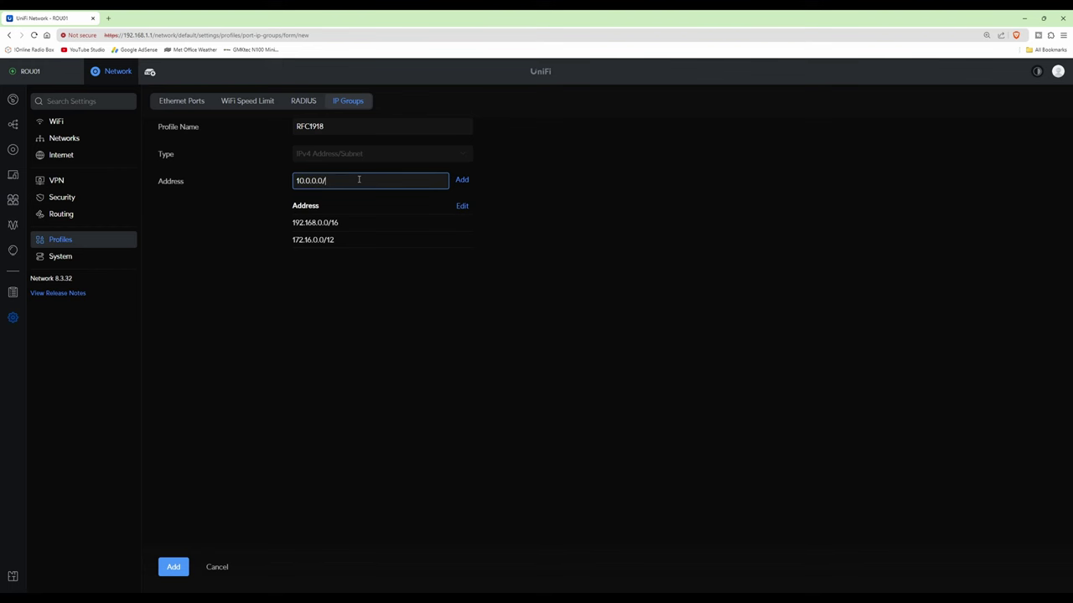
pyautogui.write('8')
pyautogui.click(459, 184)
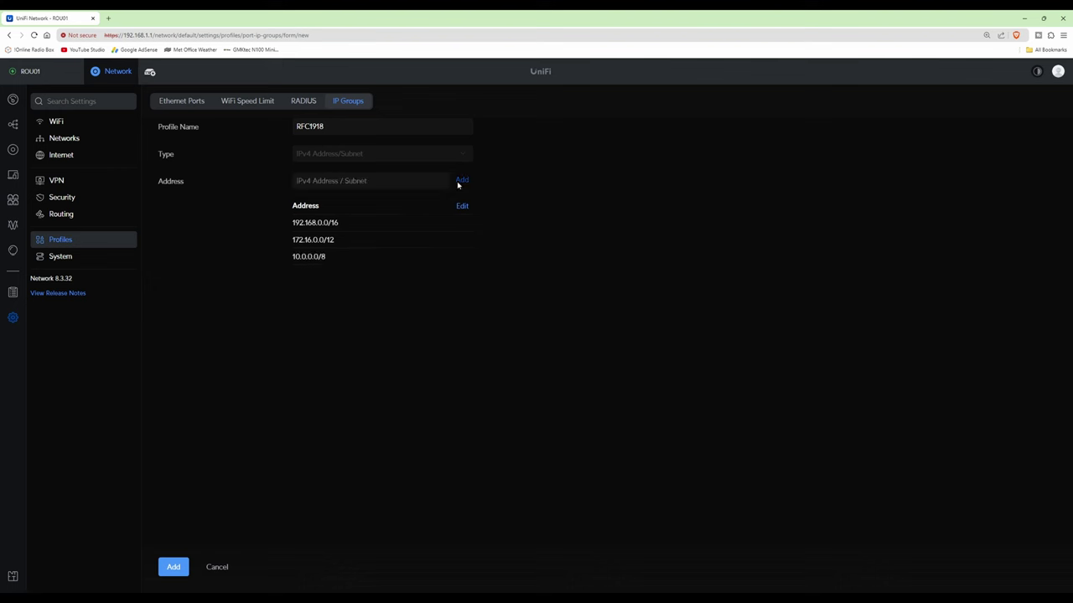
pyautogui.click(173, 567)
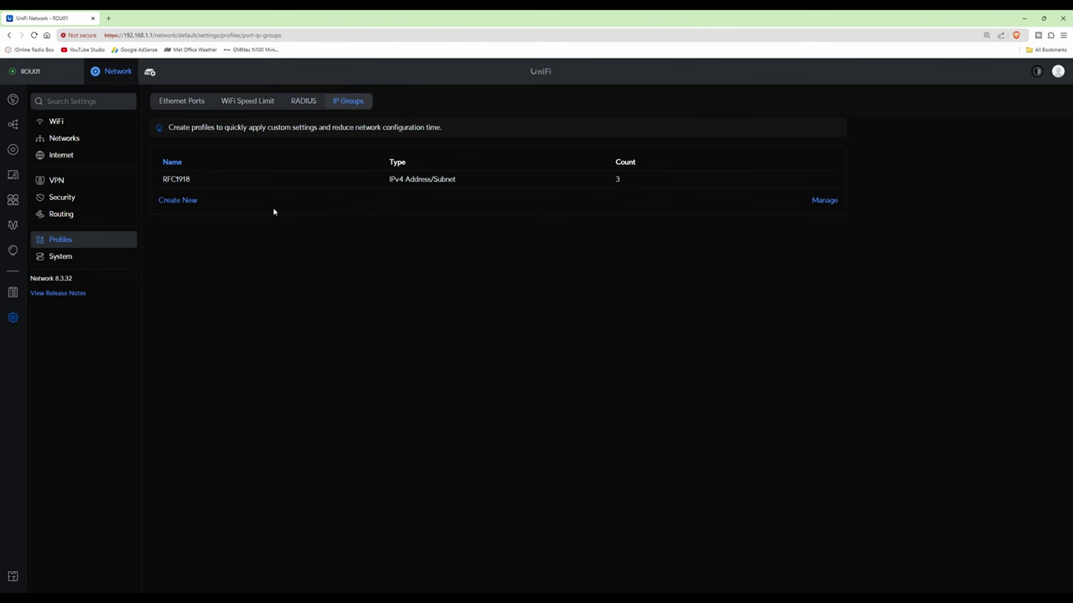
# - Show the Traffic & Firewall Rules page under Security settings
pyautogui.click(70, 198)
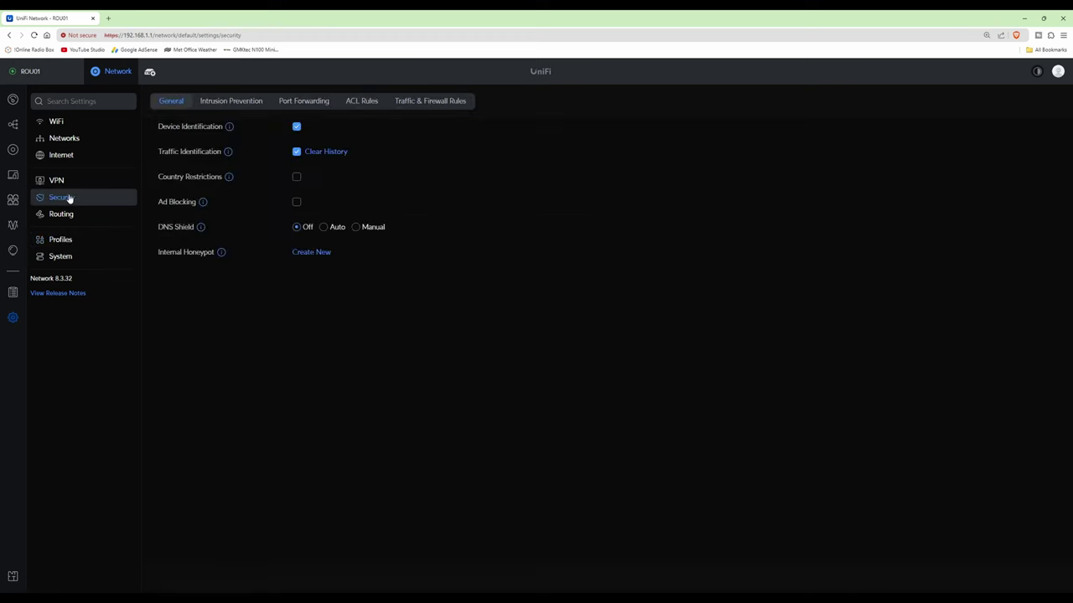
pyautogui.click(436, 103)
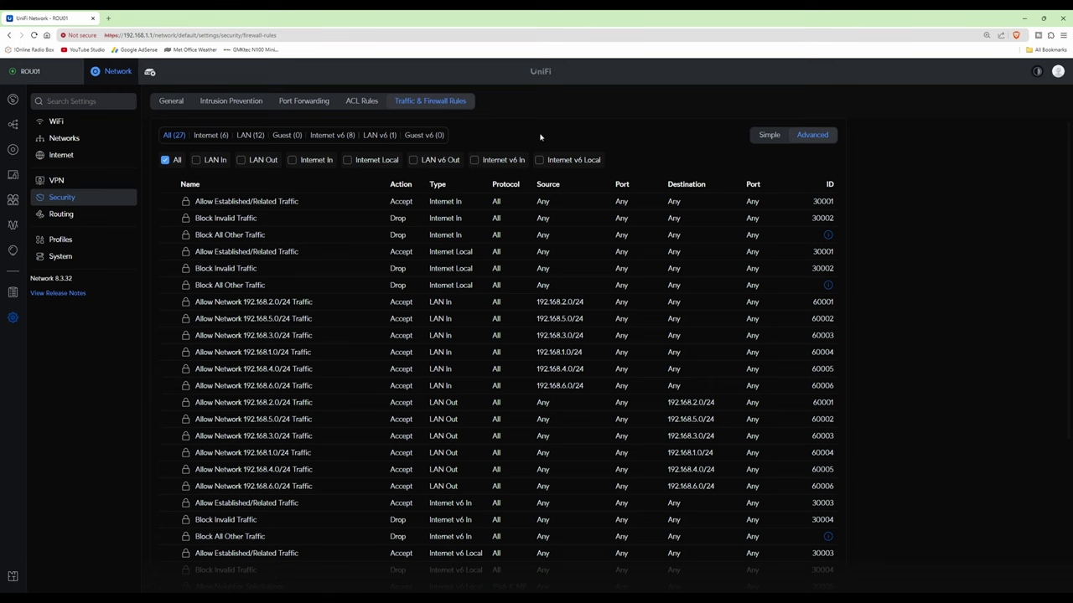
# - Switch the rules view to Simple and back to Advanced, then start a blank new rule
pyautogui.click(764, 139)
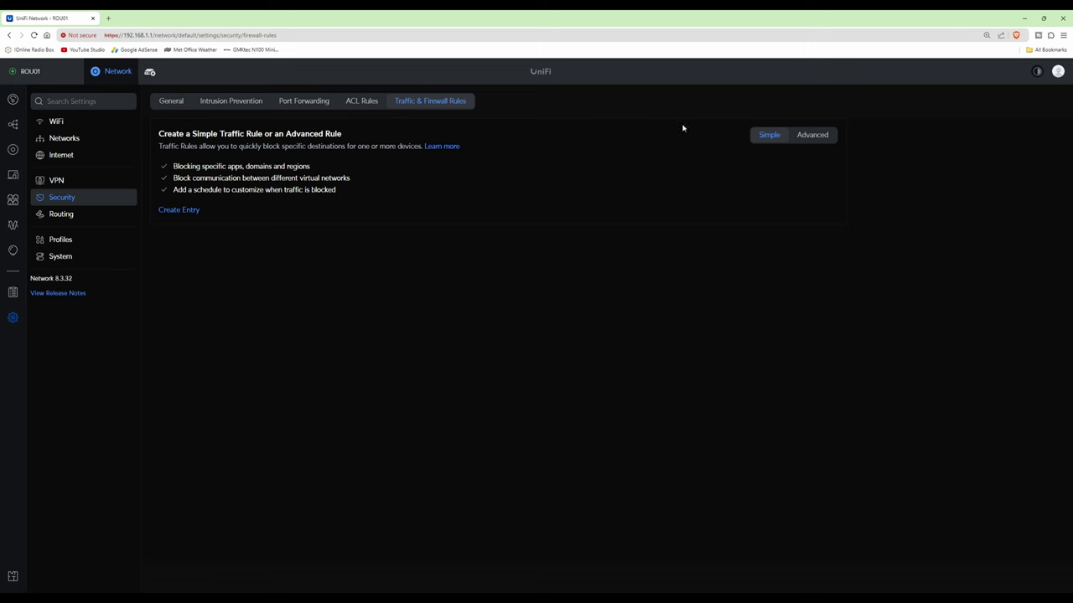
pyautogui.click(817, 137)
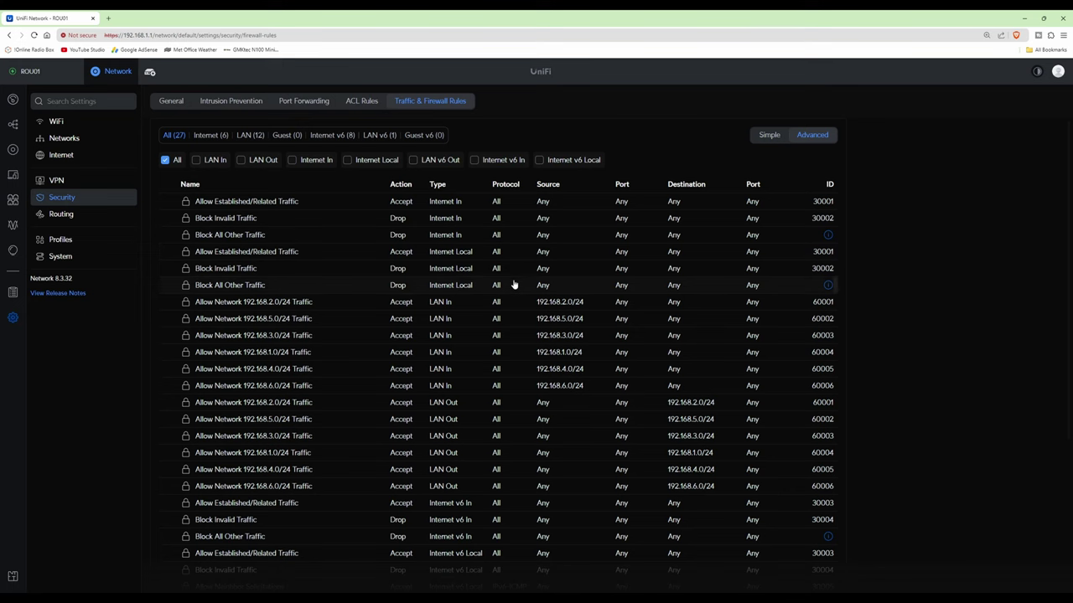
pyautogui.scroll(-3, 514, 285)
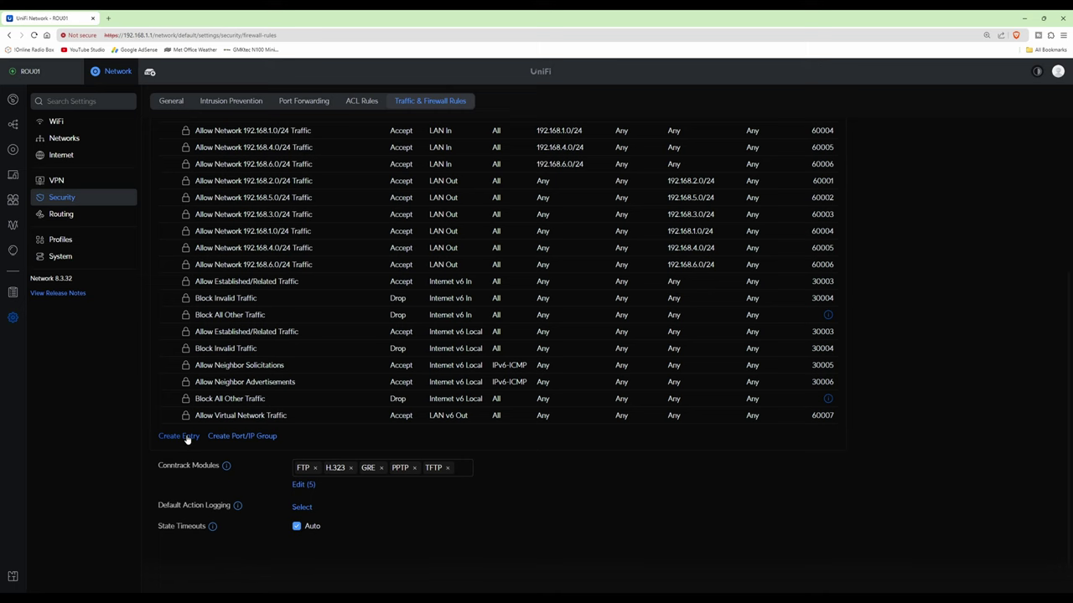
pyautogui.click(178, 436)
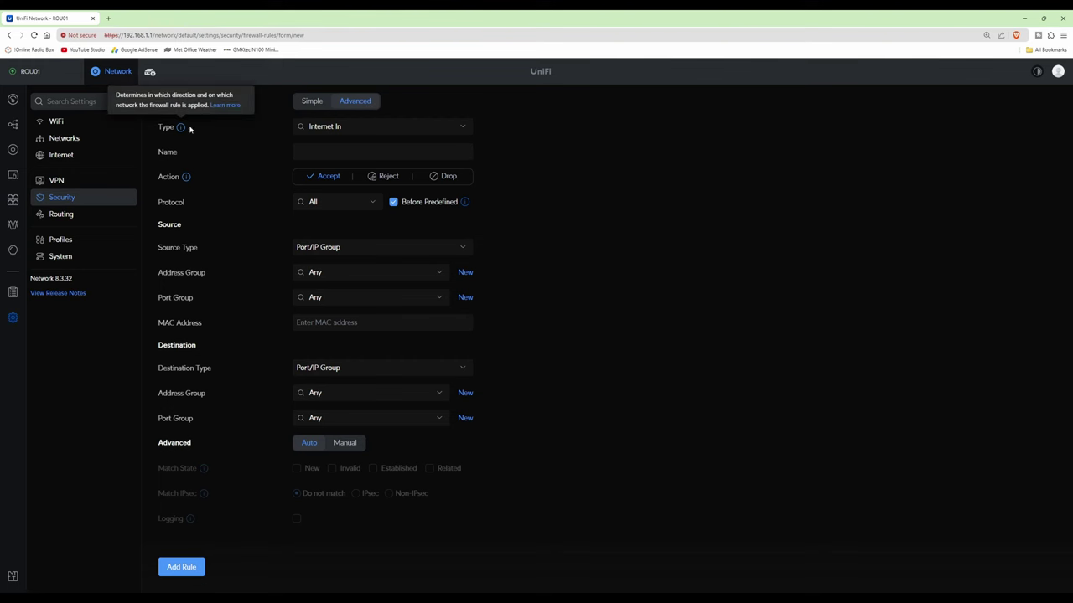
# - Make the rule LAN In and name it 'Allow Established & Related Traffic'
pyautogui.click(380, 127)
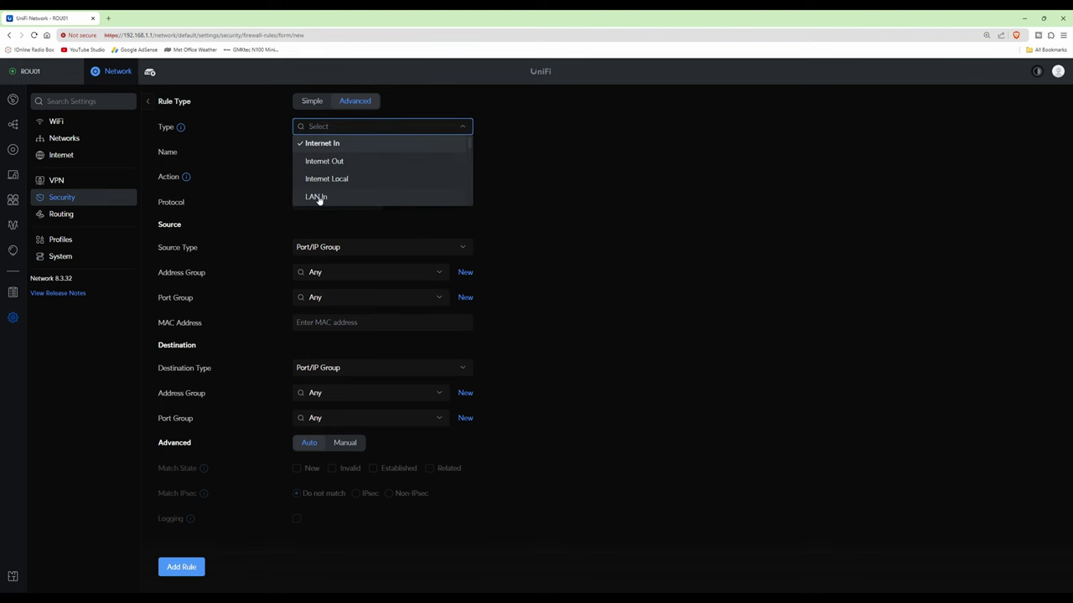
pyautogui.click(316, 197)
pyautogui.click(381, 152)
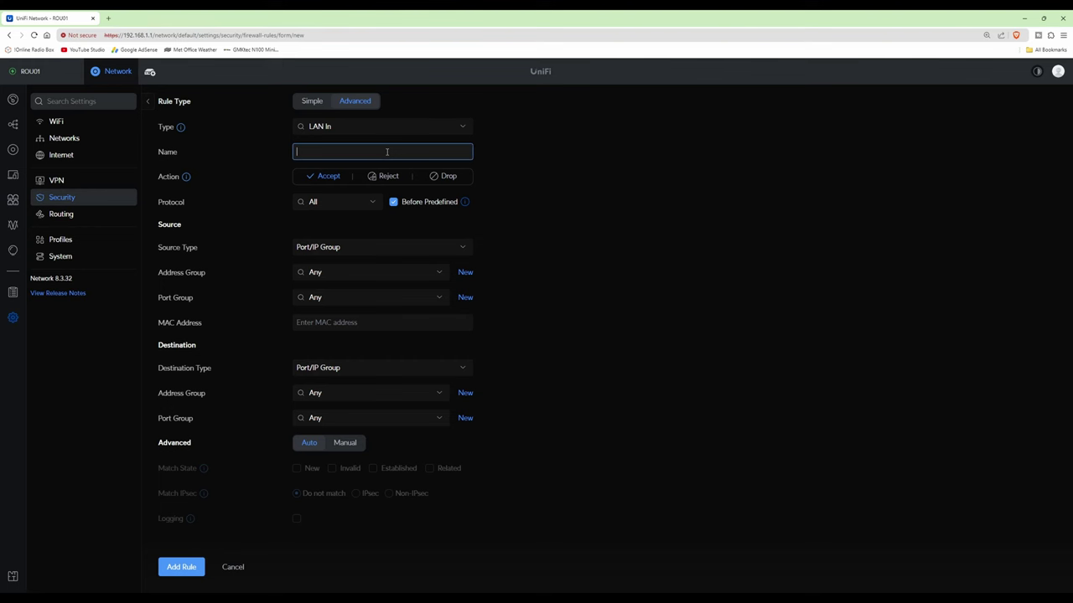
pyautogui.write('Allow Established & Related Traffic')
# - Set connection states manually to Established and Related, and save the rule
pyautogui.click(350, 446)
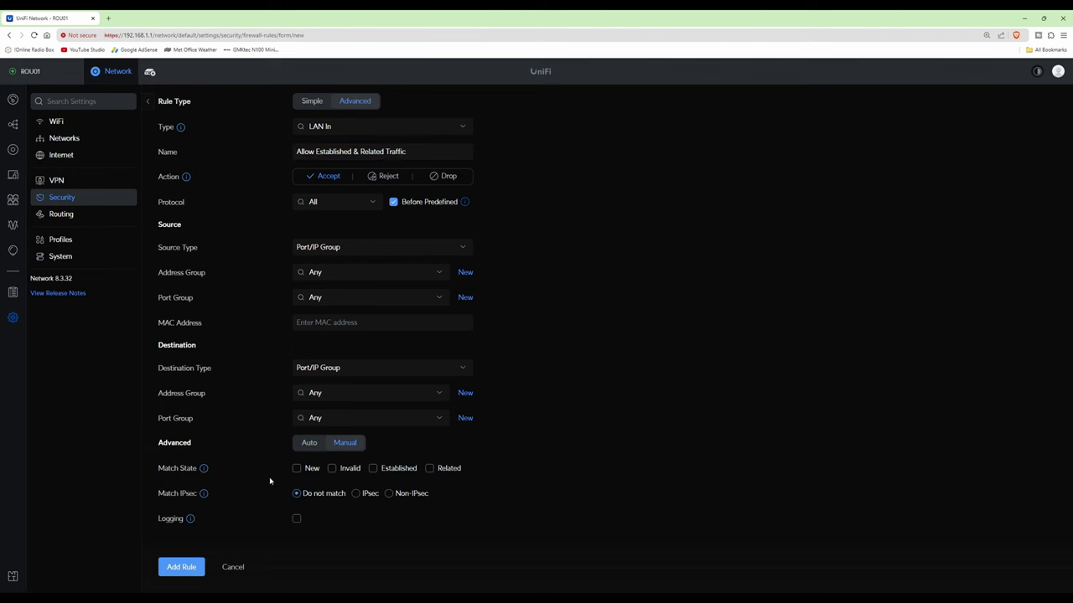
pyautogui.click(373, 471)
pyautogui.click(429, 471)
pyautogui.click(181, 568)
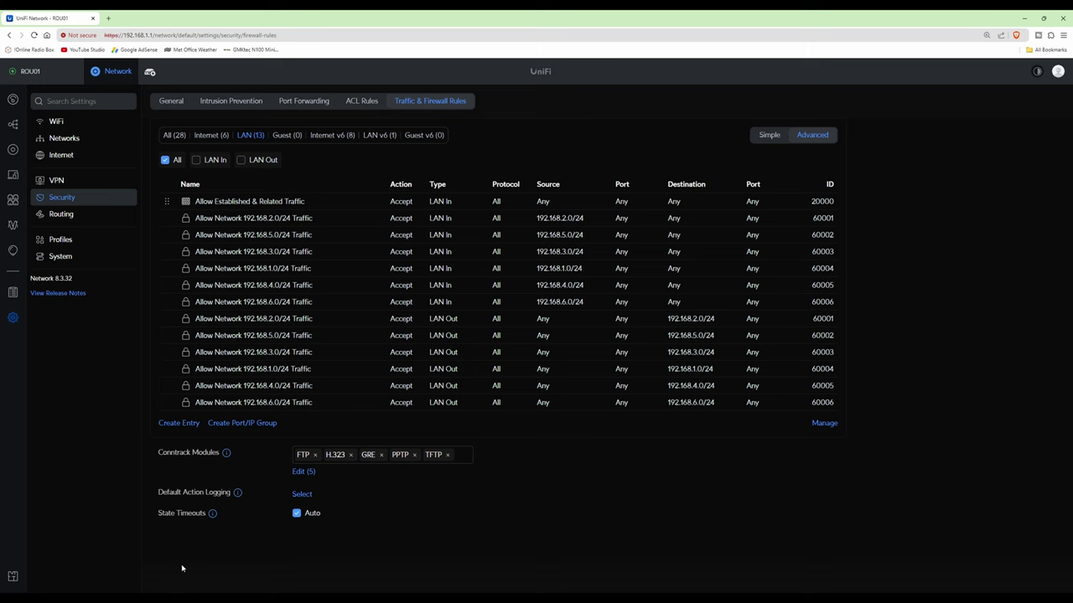
# - Start a new LAN In rule named 'Allow Default LAN to access all VLANS'
pyautogui.click(179, 424)
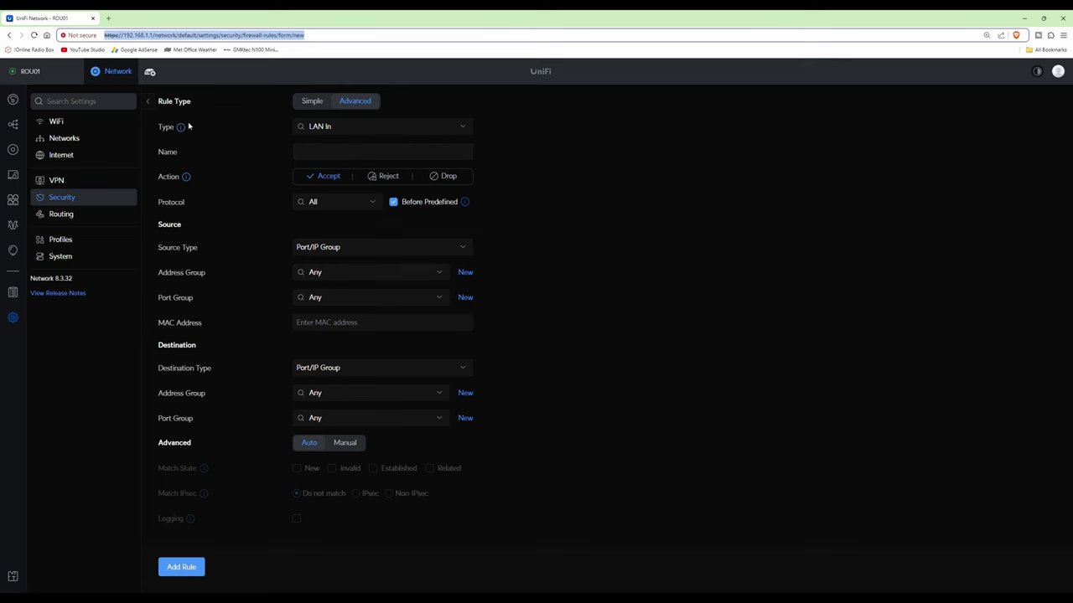
pyautogui.click(401, 105)
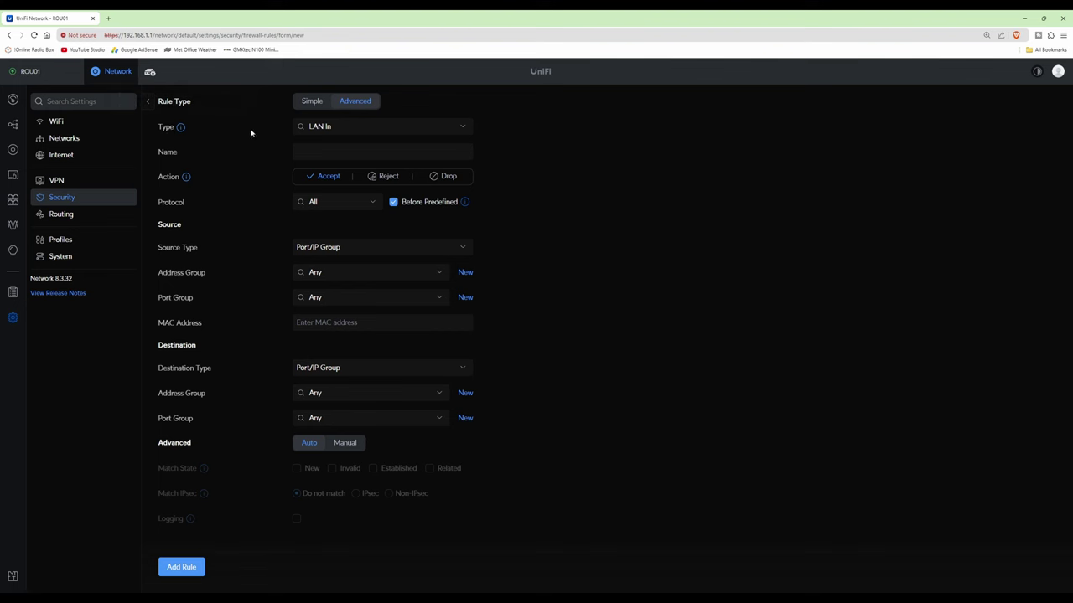
pyautogui.click(350, 151)
pyautogui.write('Allow')
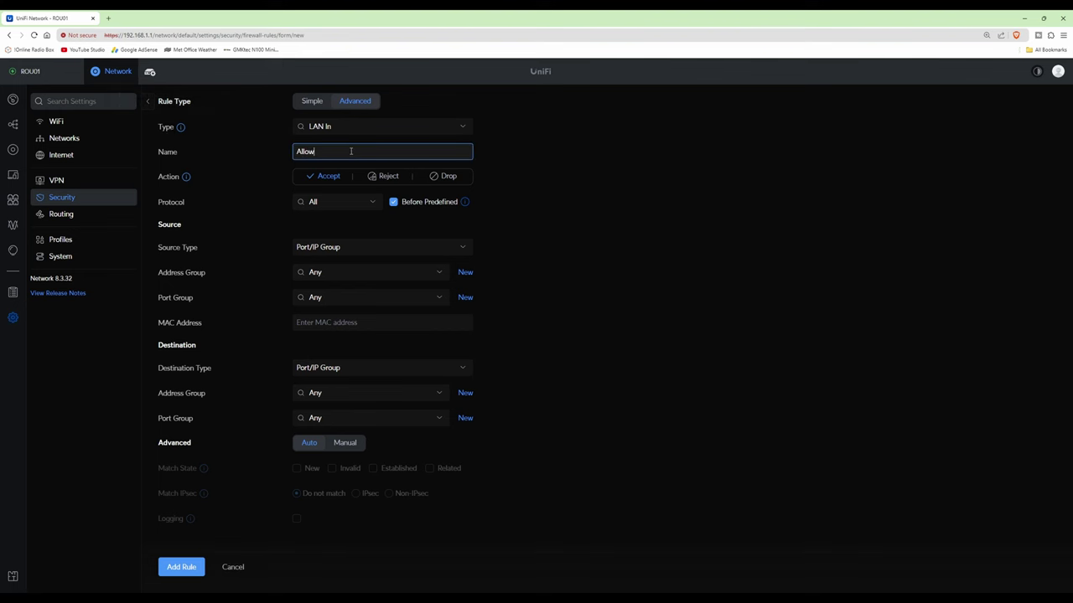
pyautogui.write(' Default LAN to access all VLANS')
pyautogui.click(379, 250)
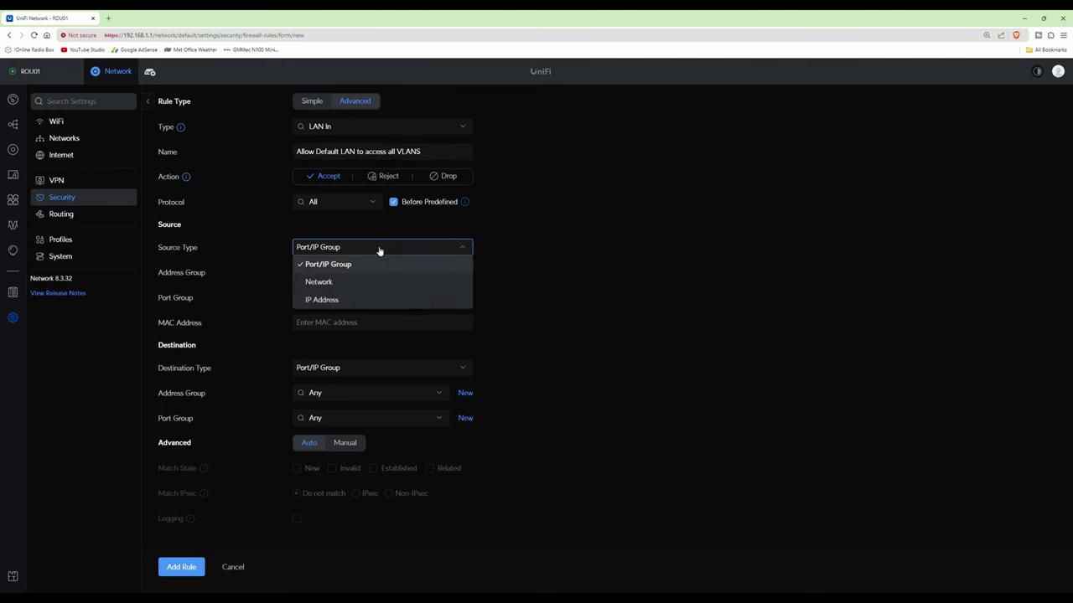
# - Set source to the Default network and destination to the RFC1918 address group, then save
pyautogui.click(323, 285)
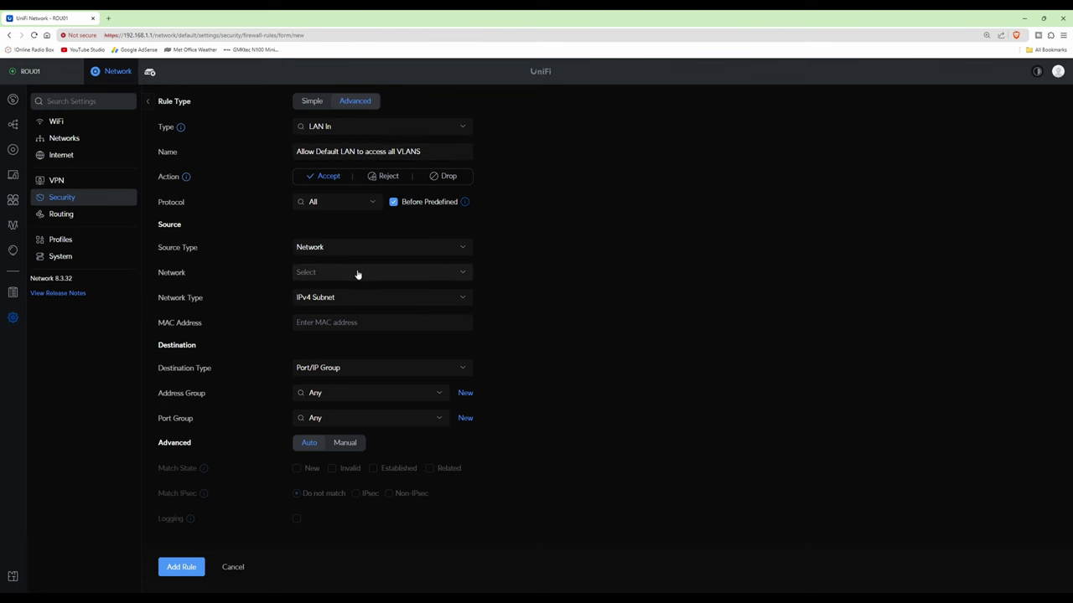
pyautogui.click(358, 275)
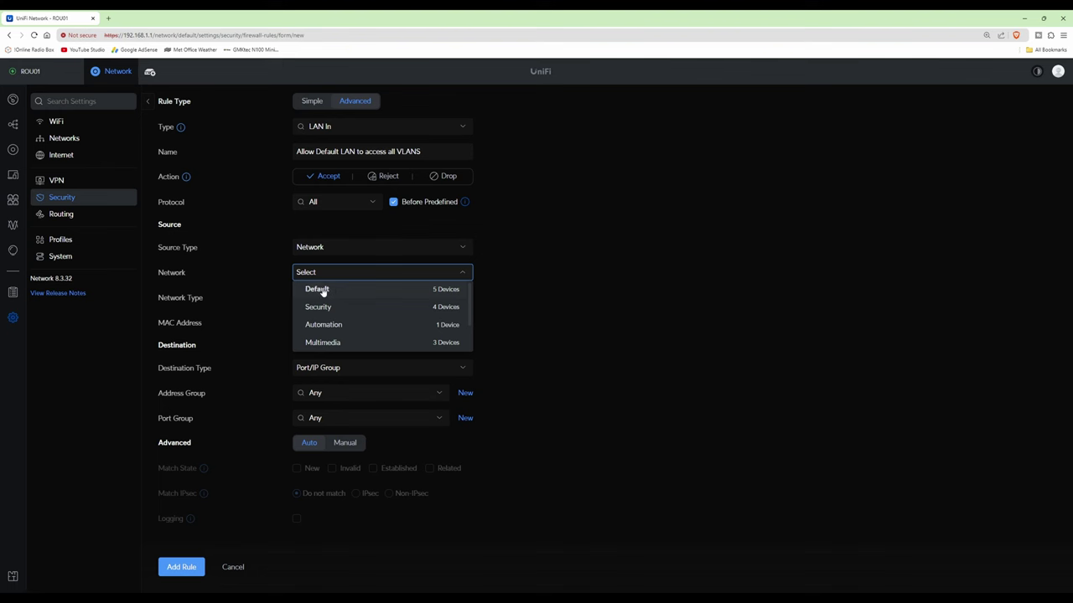
pyautogui.click(324, 290)
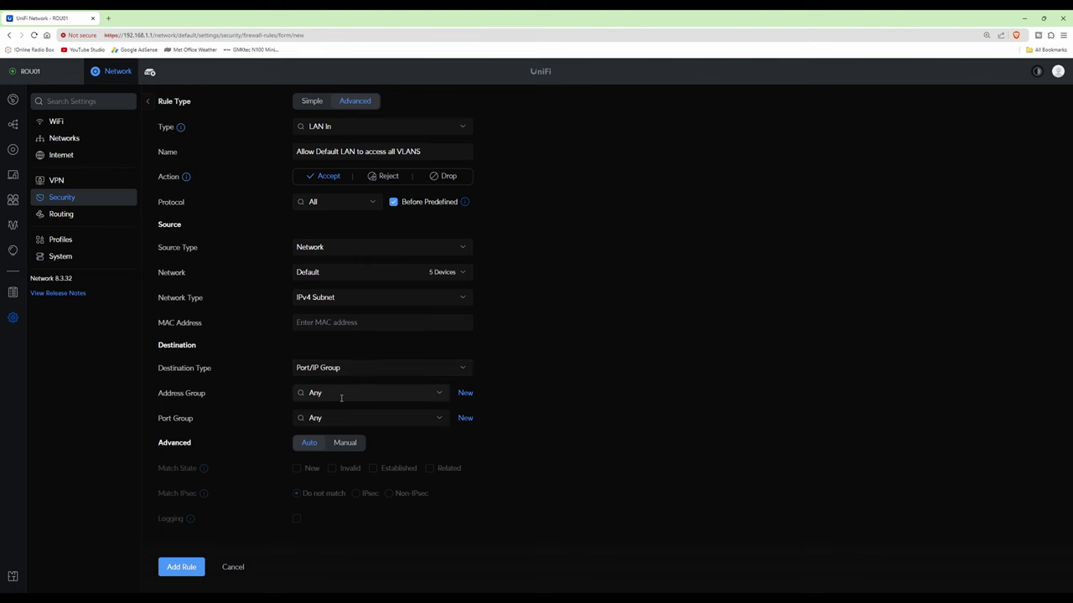
pyautogui.click(341, 398)
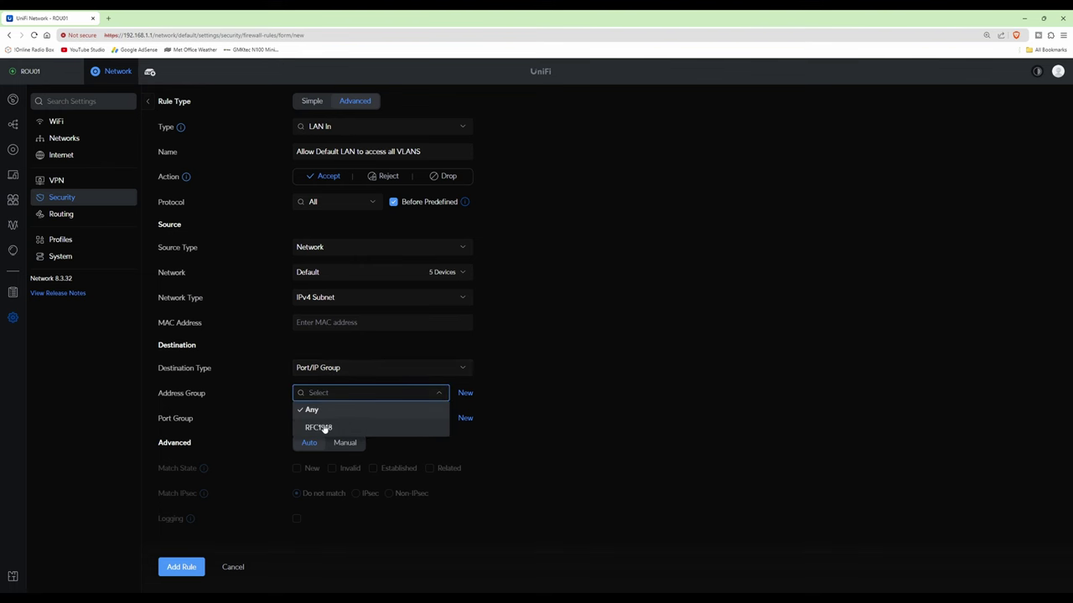
pyautogui.click(324, 429)
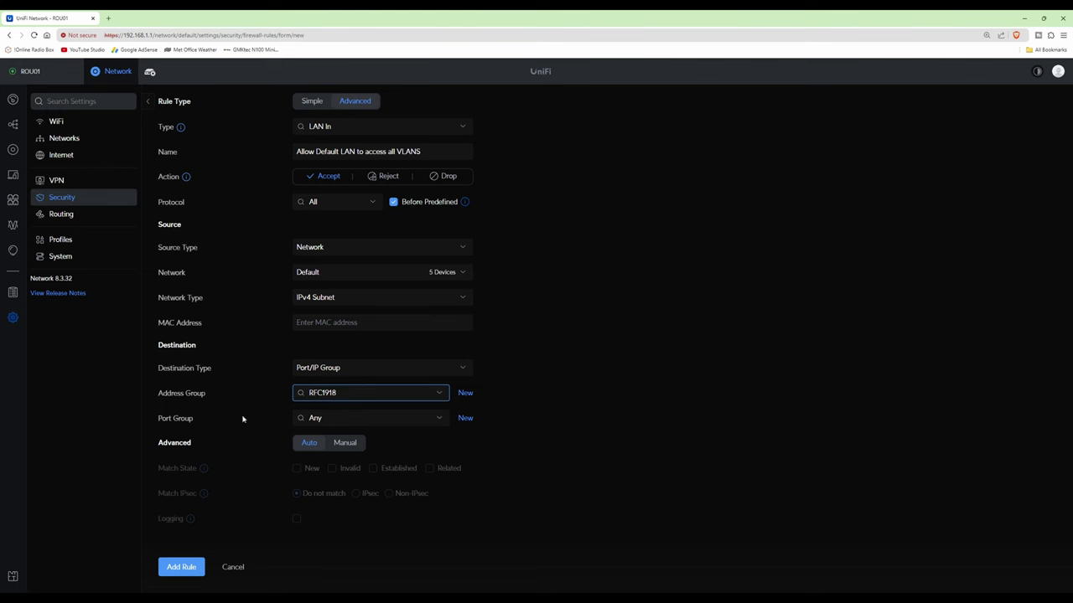
pyautogui.click(181, 568)
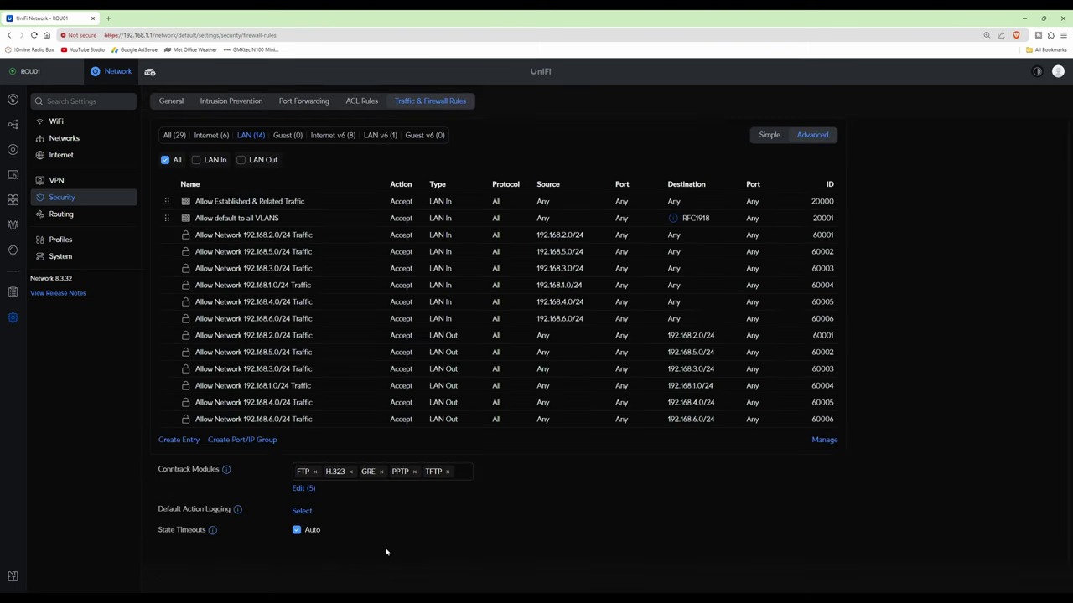
# - Start a third rule named 'Allow Multimedia VLAN to access NAS'
pyautogui.click(179, 441)
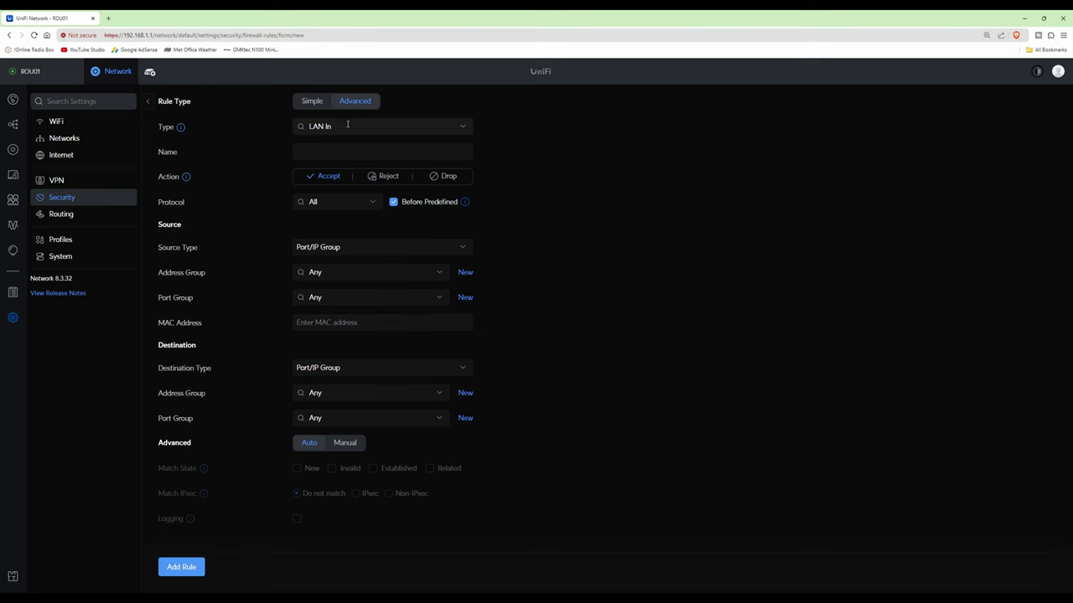
pyautogui.click(346, 151)
pyautogui.write('Allow')
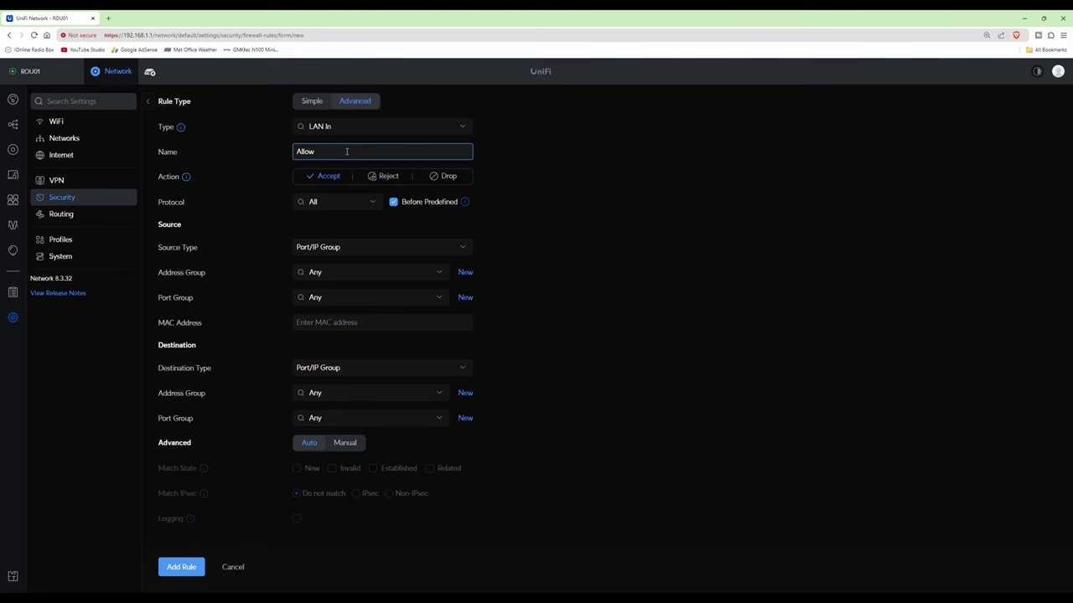
pyautogui.write('Multimedia VLAN to access NAS')
# - Set the rule's source type to Network and choose the Multimedia network
pyautogui.click(359, 247)
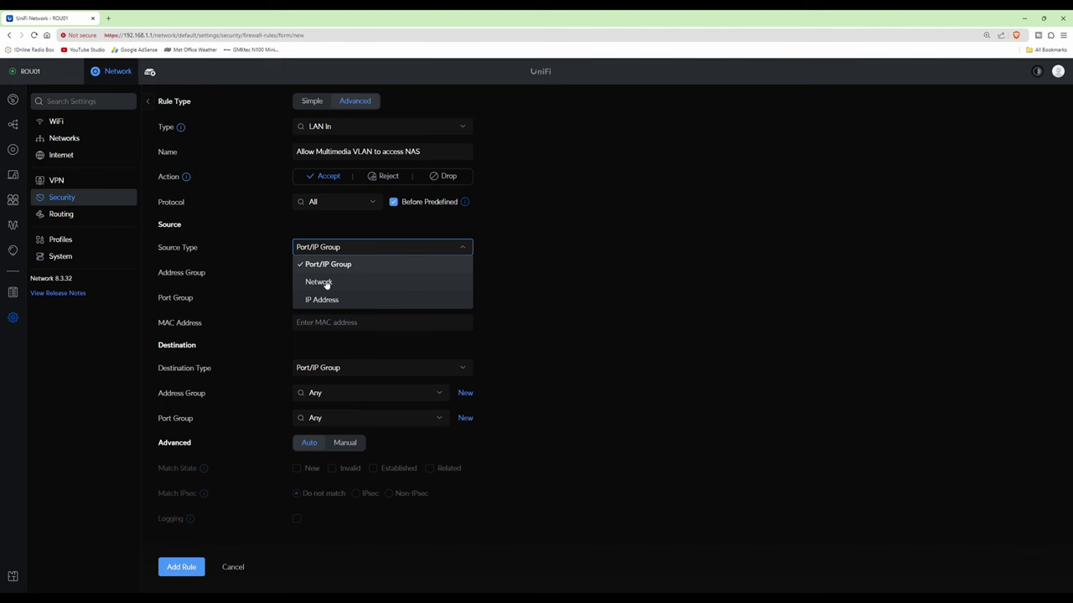
pyautogui.click(327, 284)
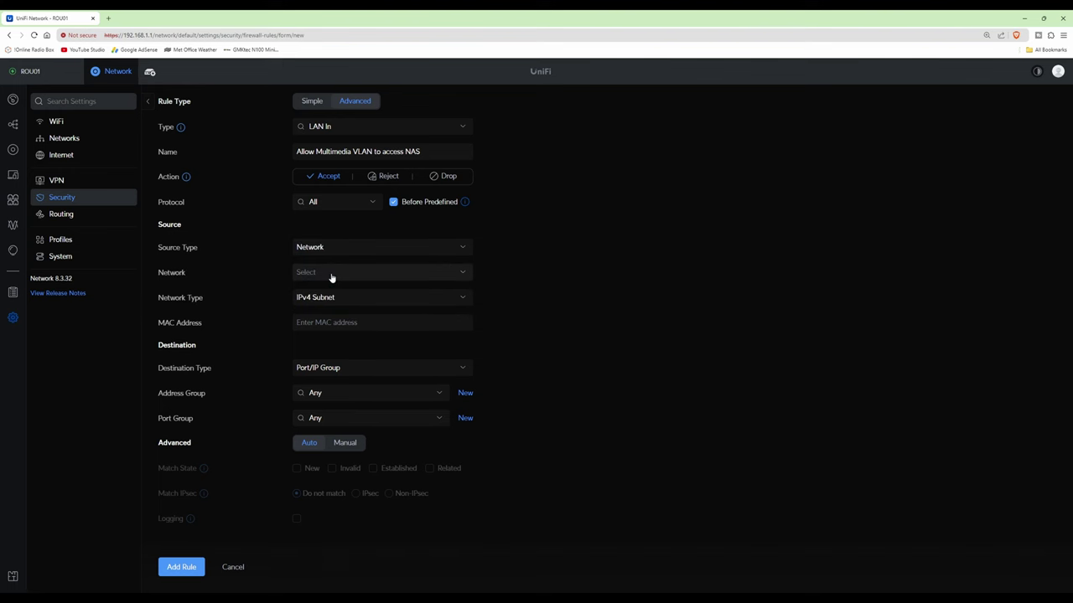
pyautogui.click(332, 277)
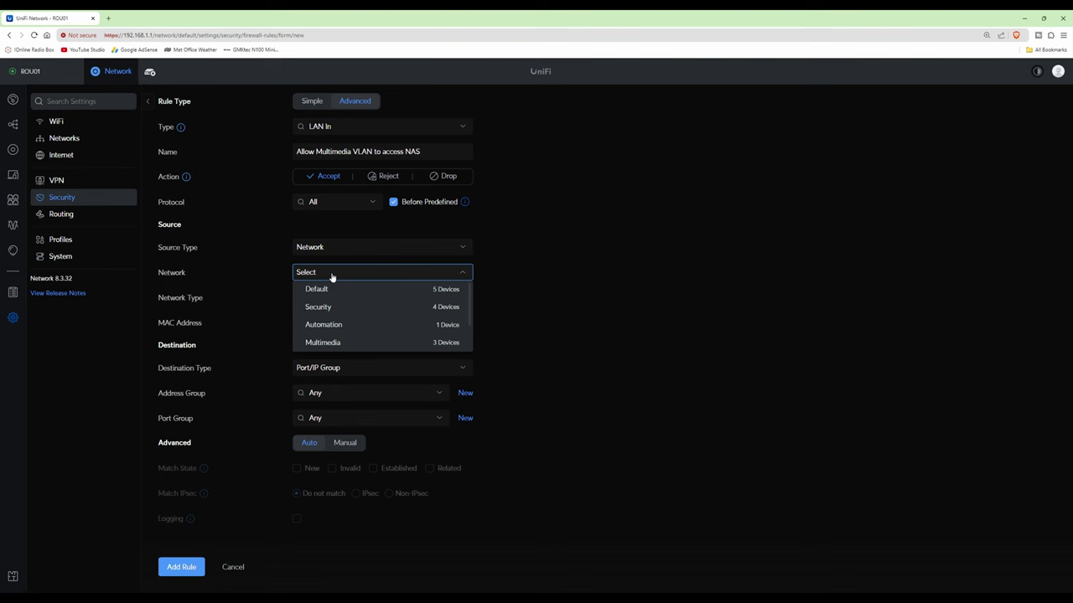
pyautogui.click(326, 346)
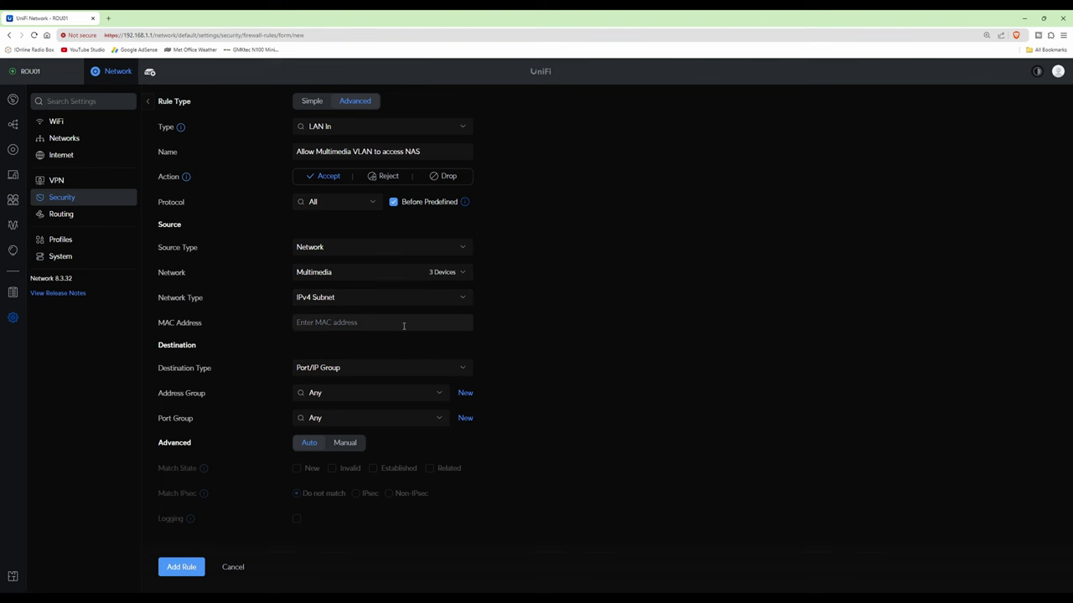
# - Set the destination to IP address 192.168.1.5 and save the Multimedia rule
pyautogui.click(350, 372)
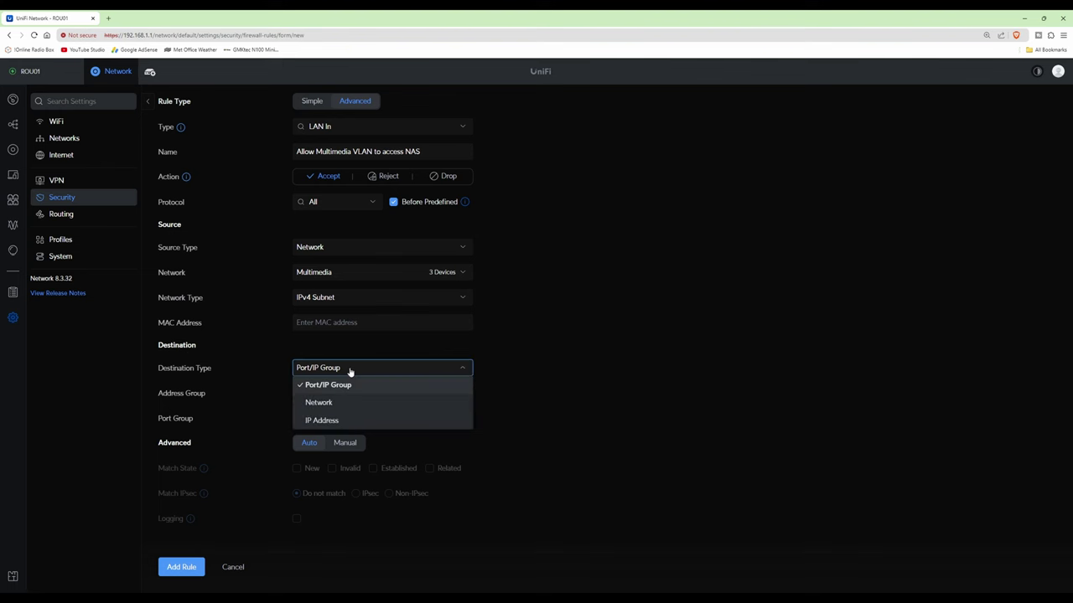
pyautogui.click(334, 420)
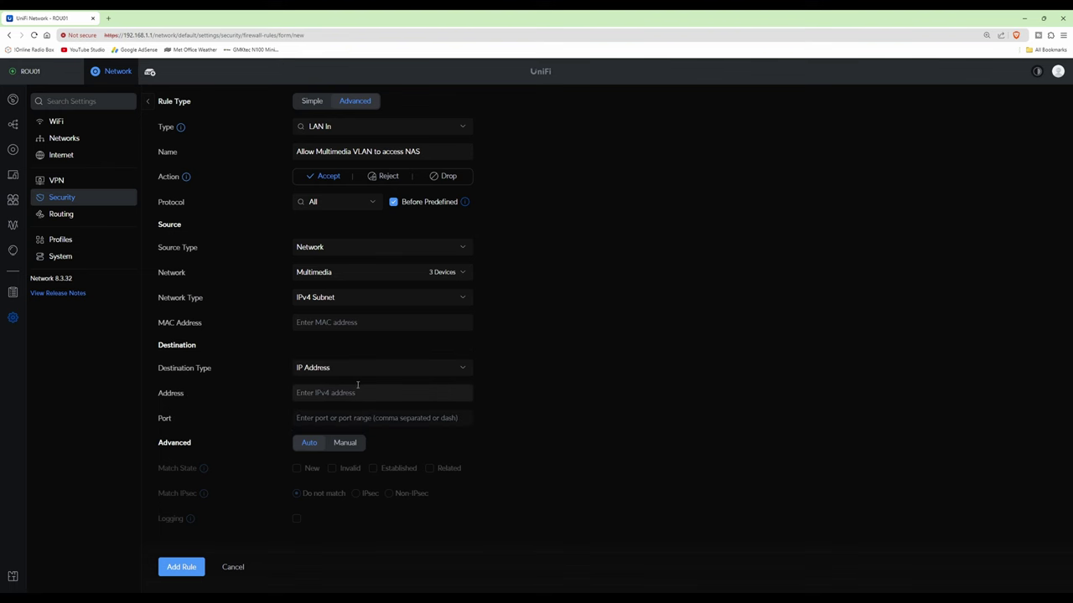
pyautogui.click(366, 392)
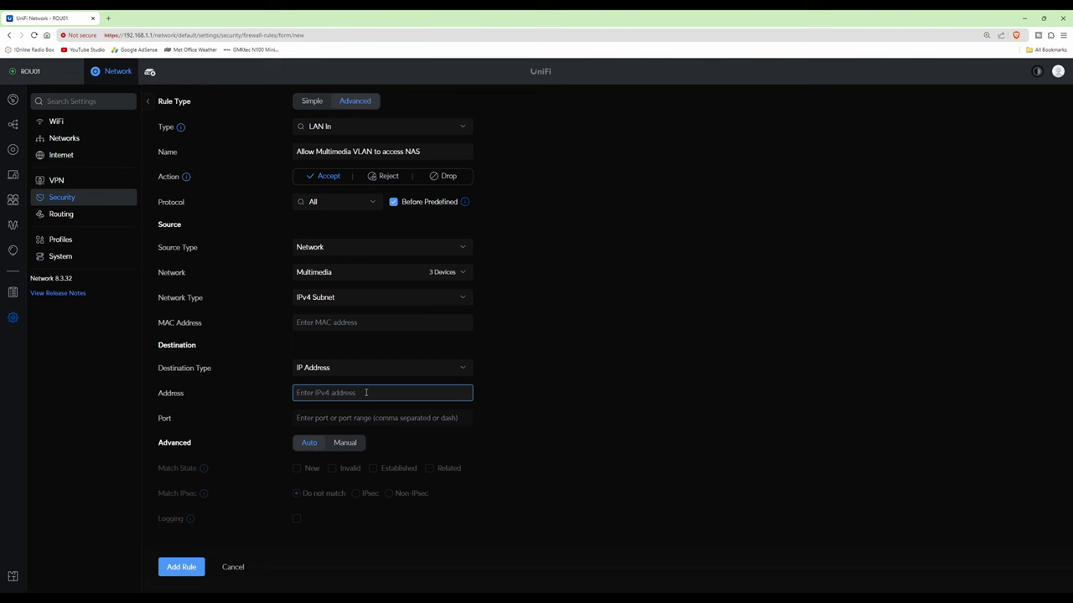
pyautogui.write('192.168.1.5')
pyautogui.click(180, 570)
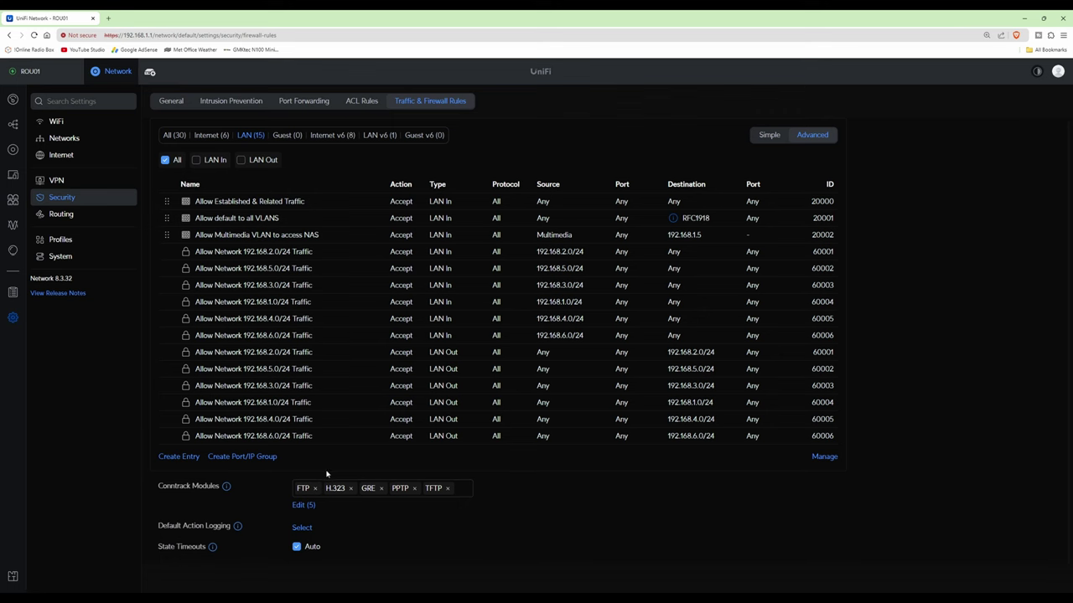
# - Start a new rule named 'Block inter-vlan routing' with action set to Drop
pyautogui.click(188, 457)
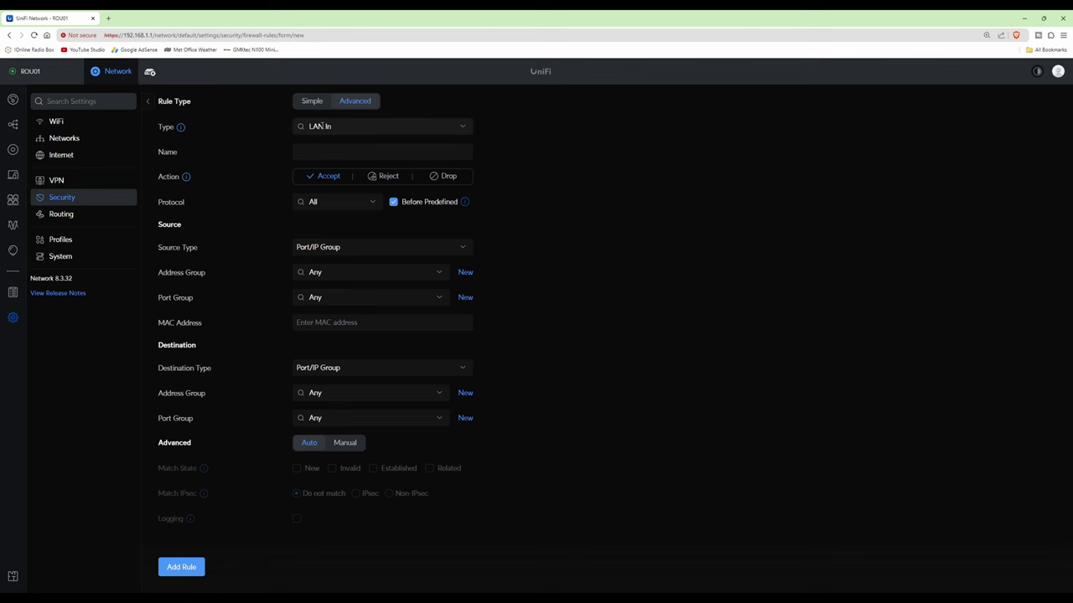
pyautogui.click(368, 150)
pyautogui.write('Block inter-v')
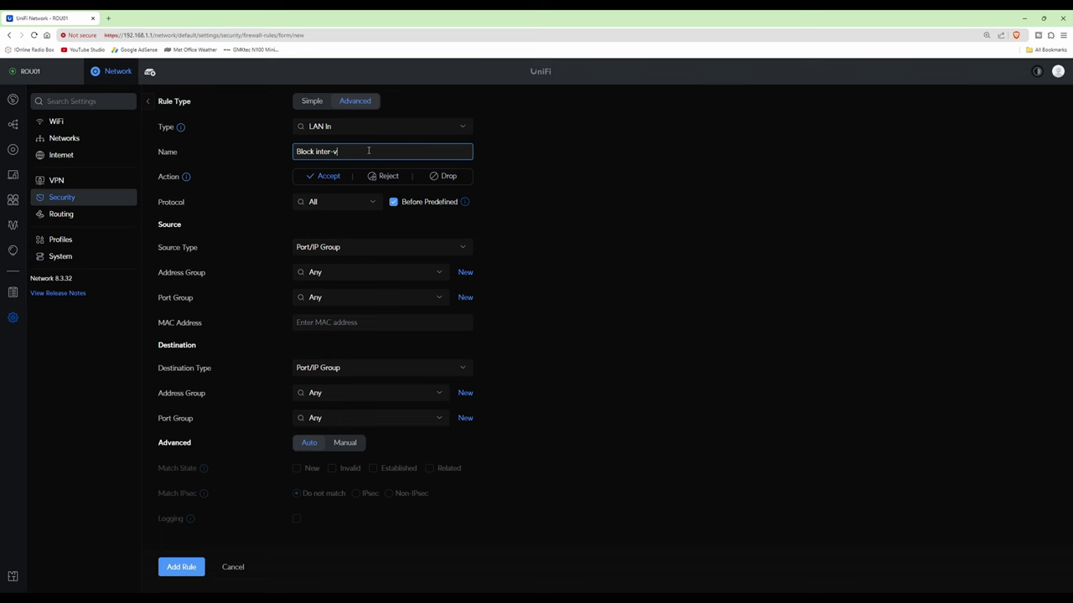
pyautogui.write('lan routing')
pyautogui.click(449, 177)
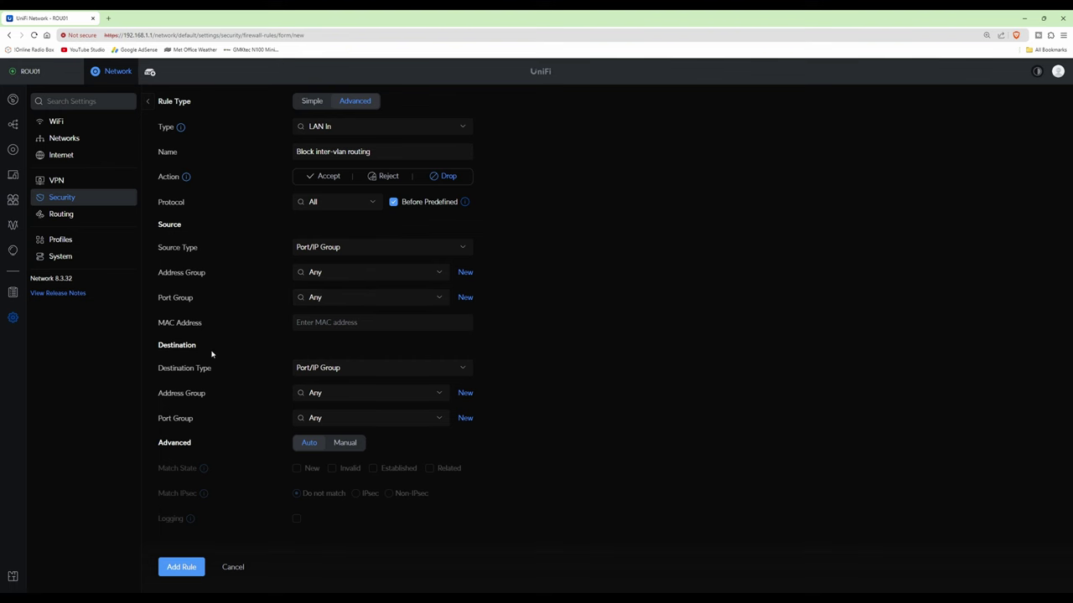
# - Set the Block inter-vlan routing destination to address group RFC1918 with port group Any
pyautogui.click(347, 396)
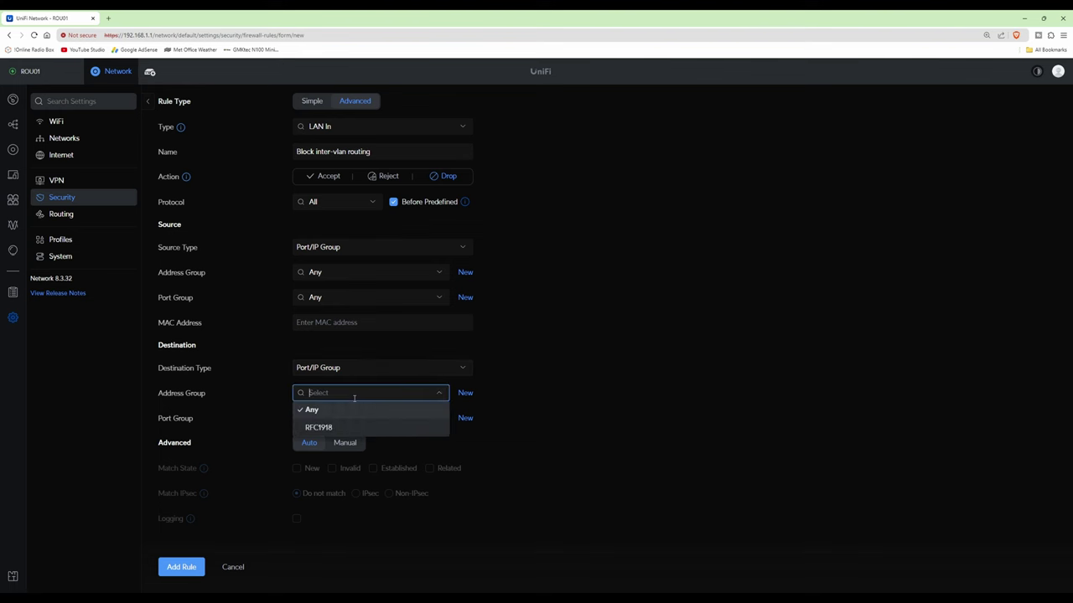
pyautogui.click(321, 428)
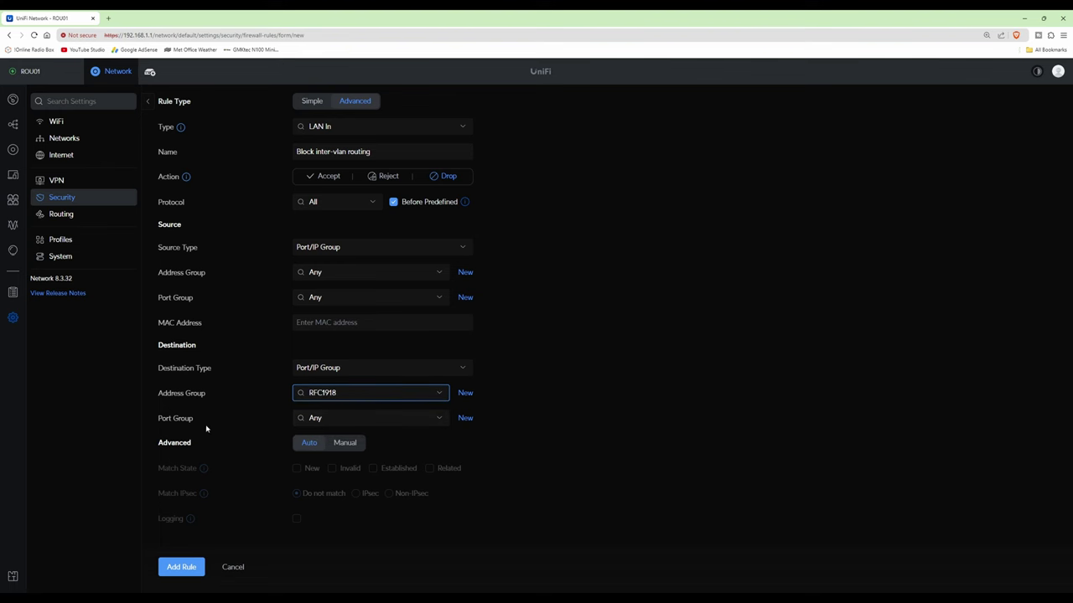
pyautogui.click(372, 419)
pyautogui.click(393, 434)
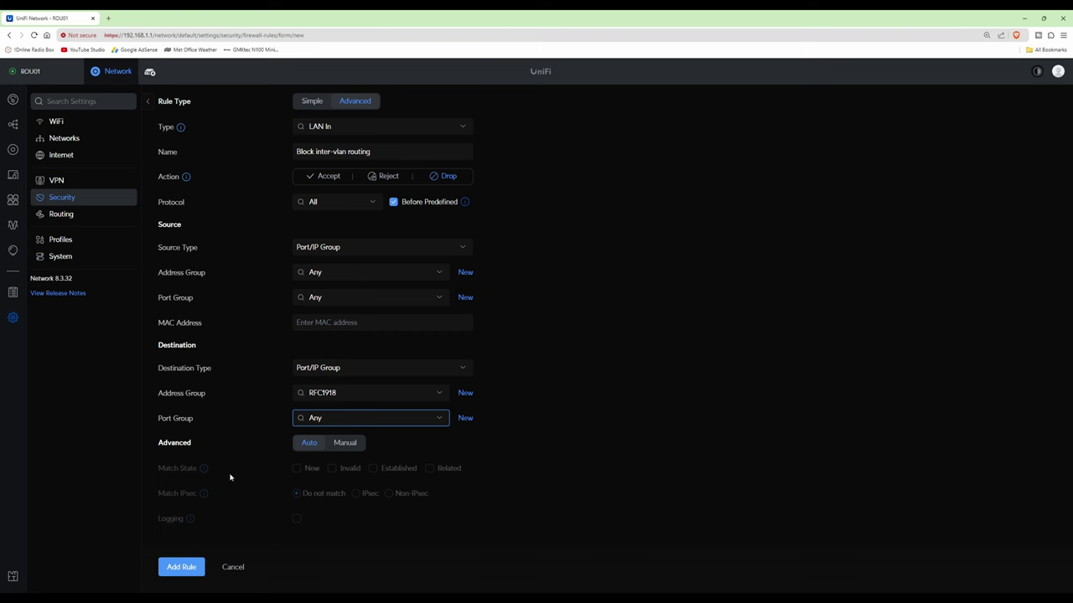
# - Add the Block inter-vlan routing rule, dropping traffic to RFC1918, to the LAN list
pyautogui.click(188, 568)
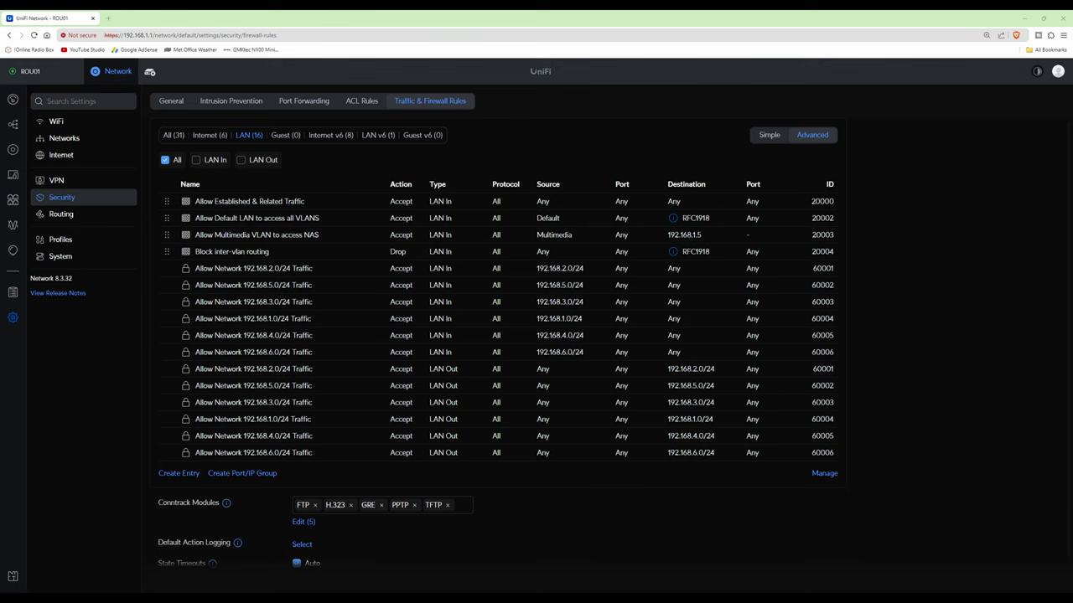